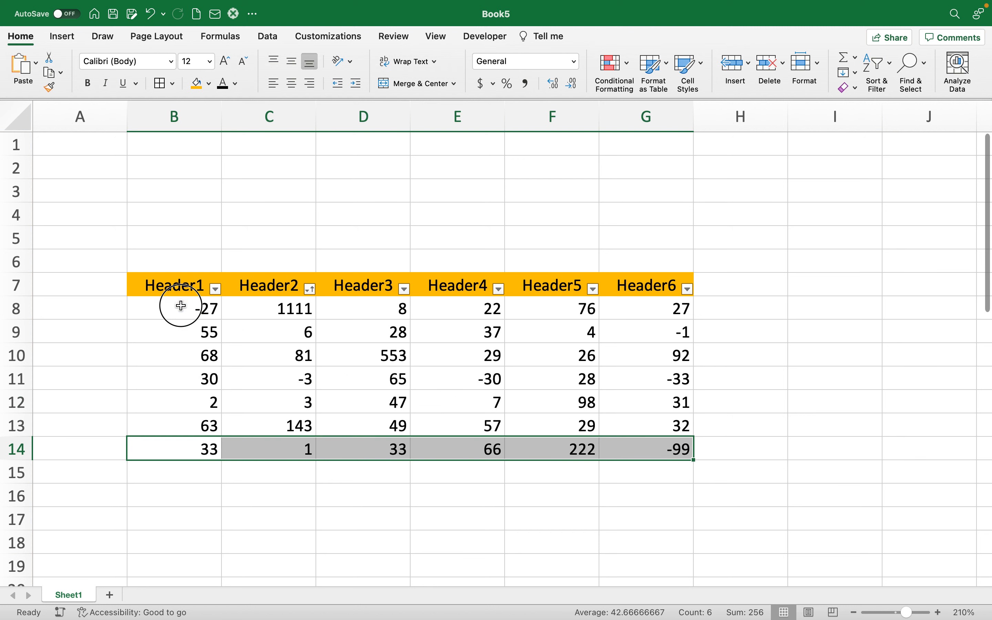
drag(173, 304, 197, 443)
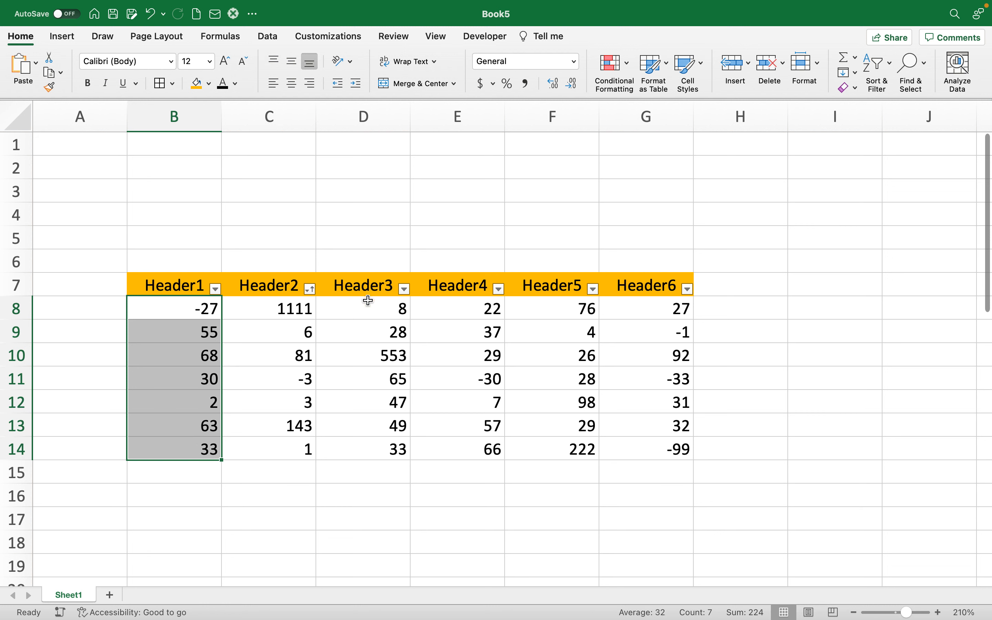
drag(368, 306, 385, 439)
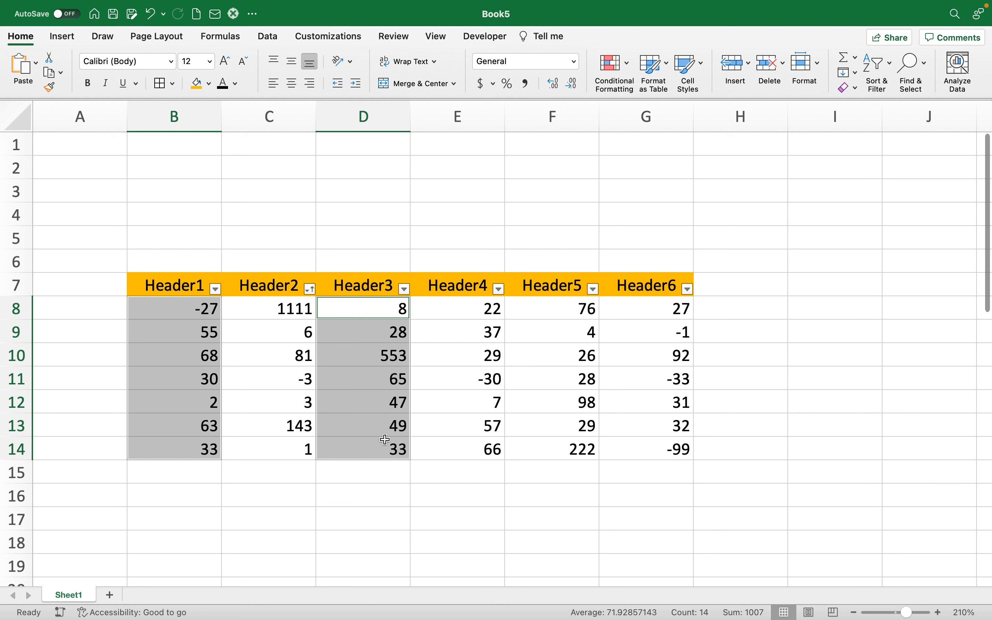
click(243, 310)
Highlight duplicate values in B8:G14 with a conditional formatting rule using Light Red Fill with Dark Red Text
drag(166, 308, 671, 445)
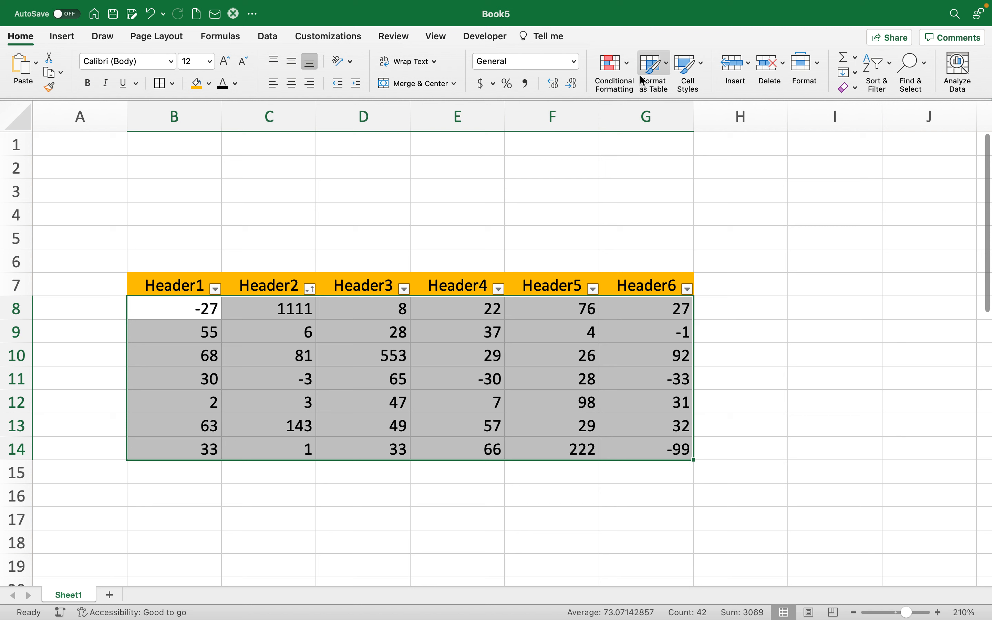
click(625, 65)
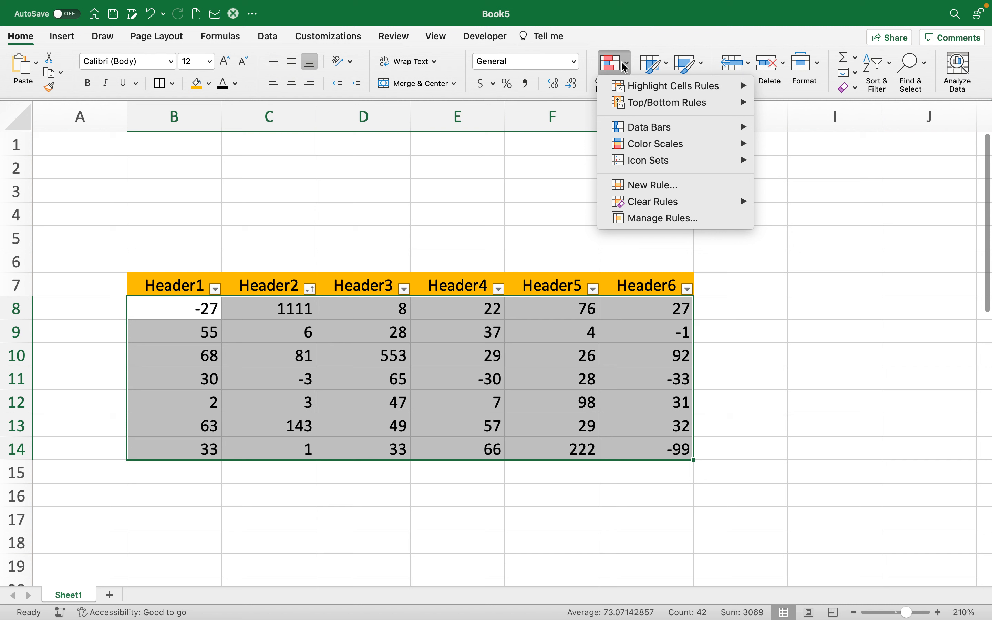
mouse_move(677, 91)
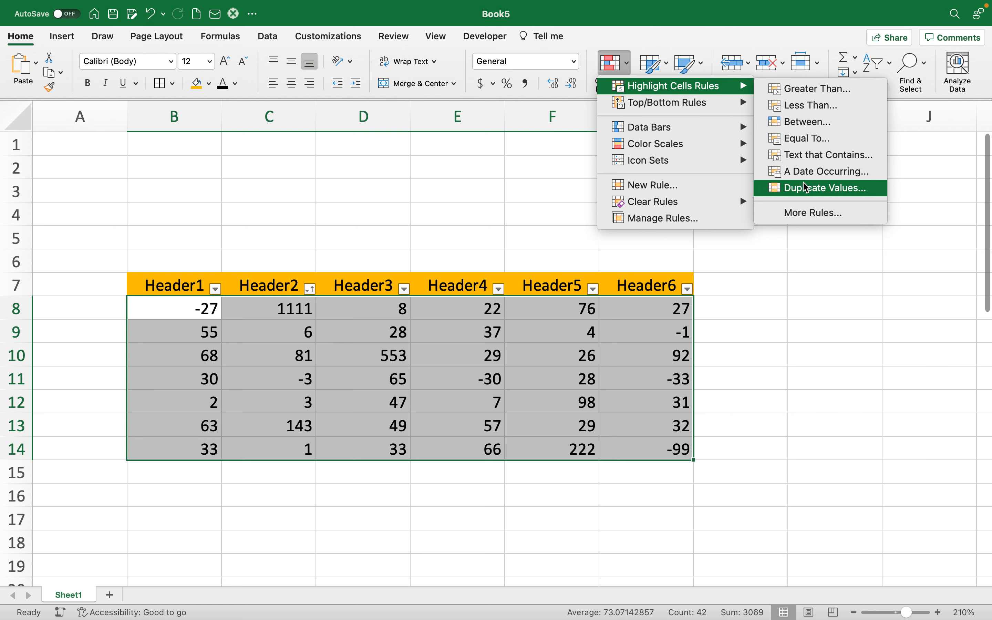
click(822, 188)
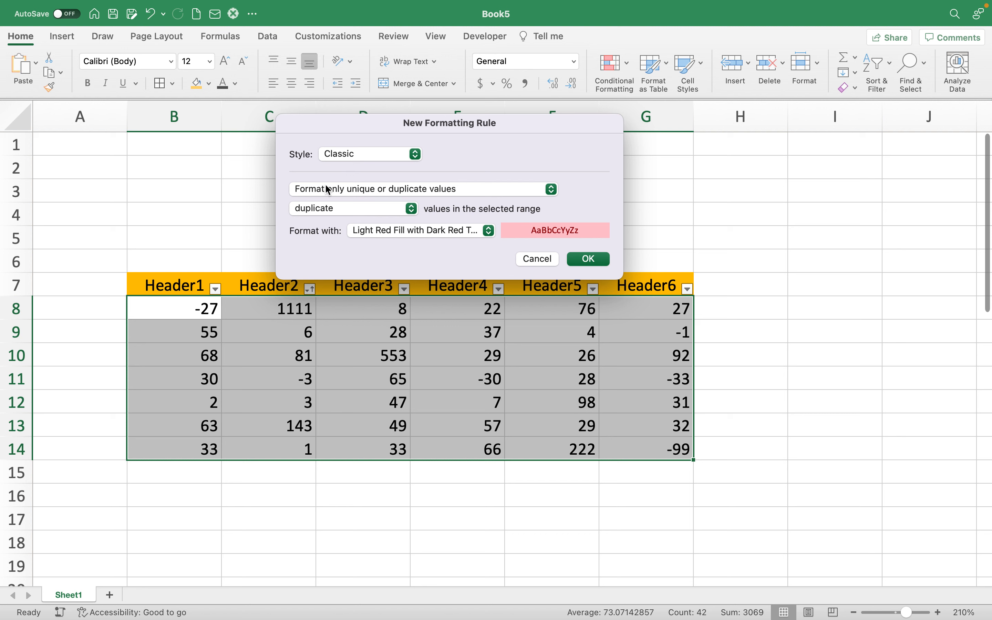
click(369, 192)
click(381, 189)
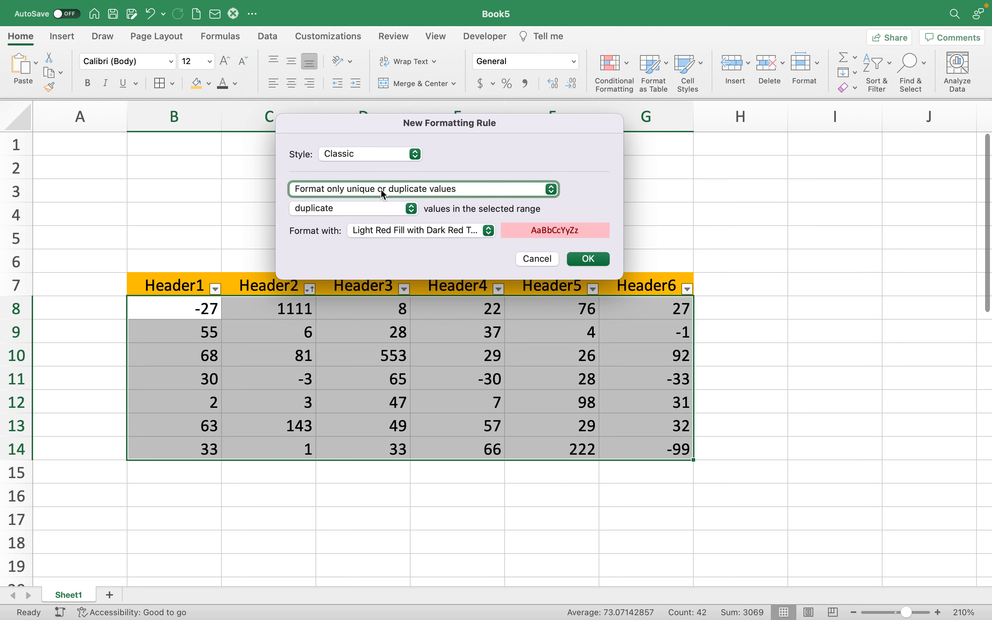
click(359, 211)
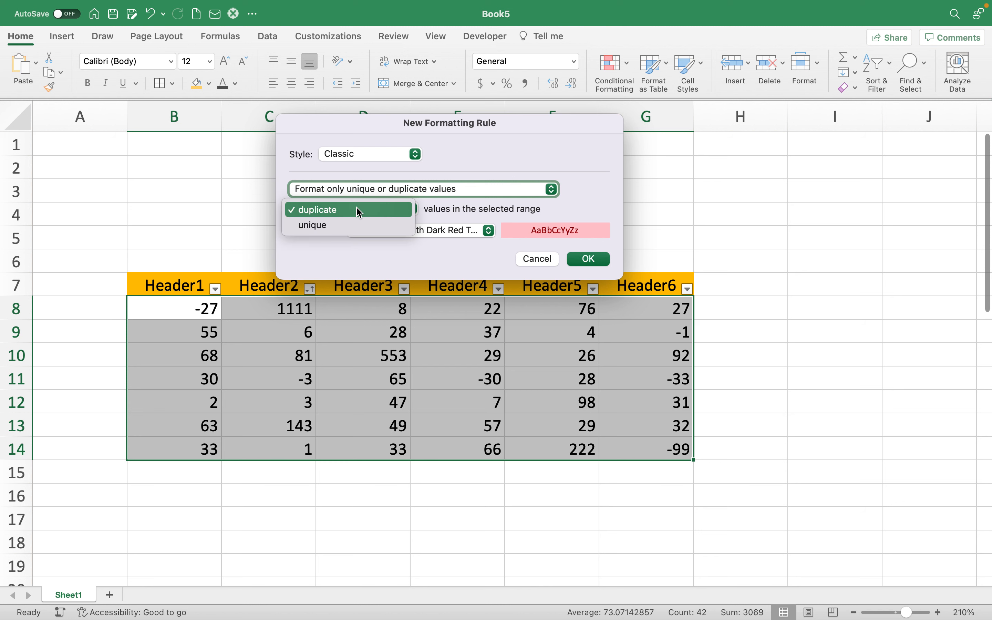
click(326, 208)
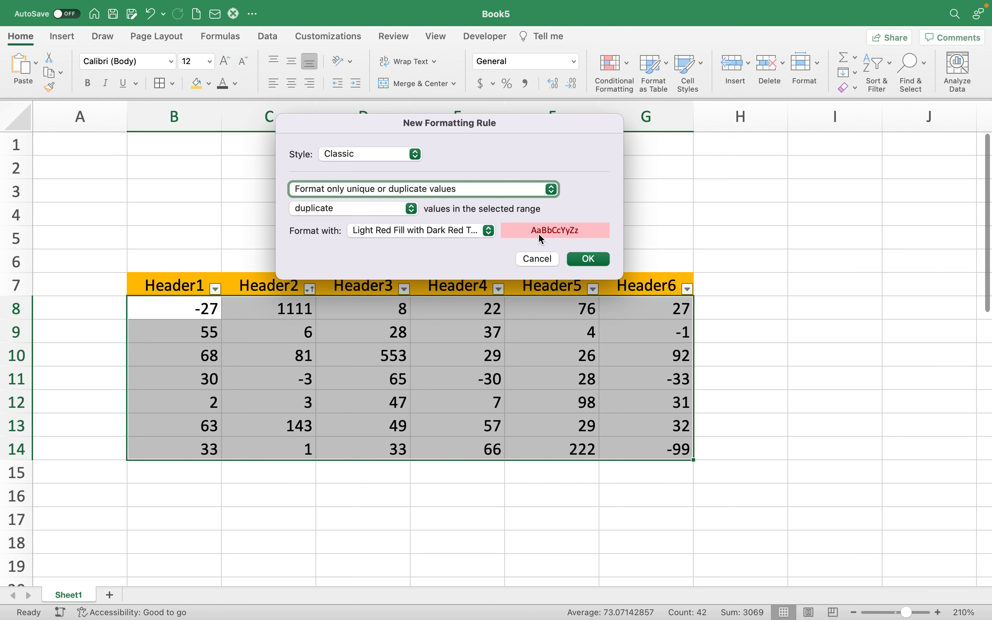
click(590, 259)
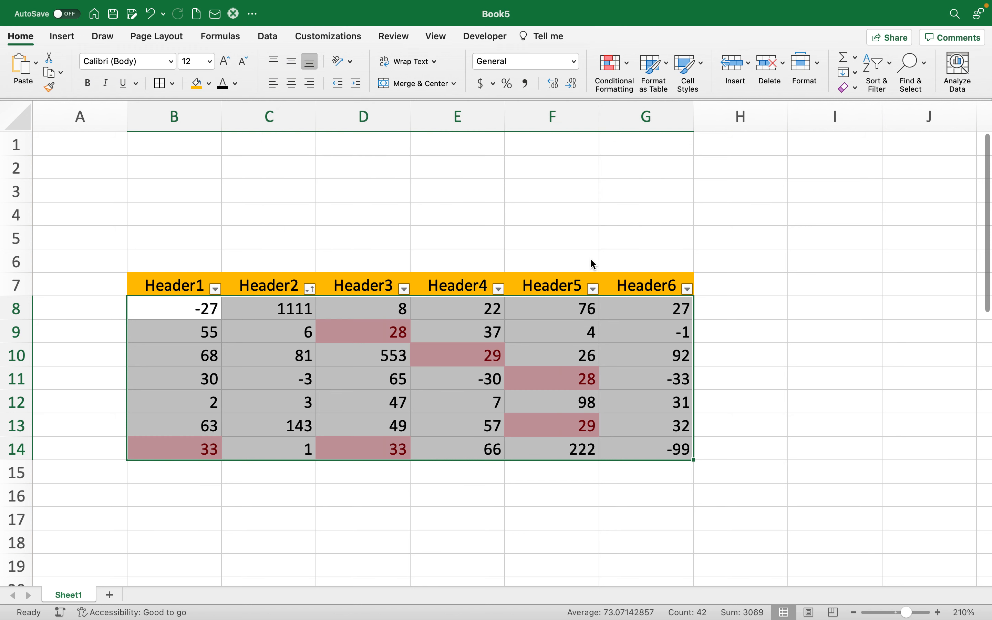
click(386, 517)
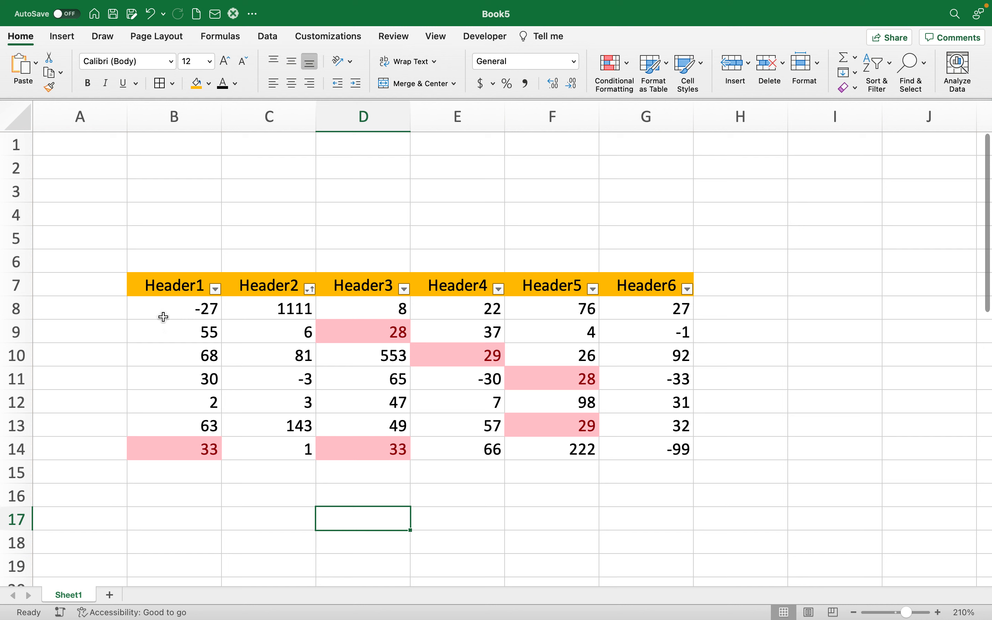
Open the existing Duplicate Values conditional formatting rule on B8:G14 for editing
drag(164, 308, 644, 456)
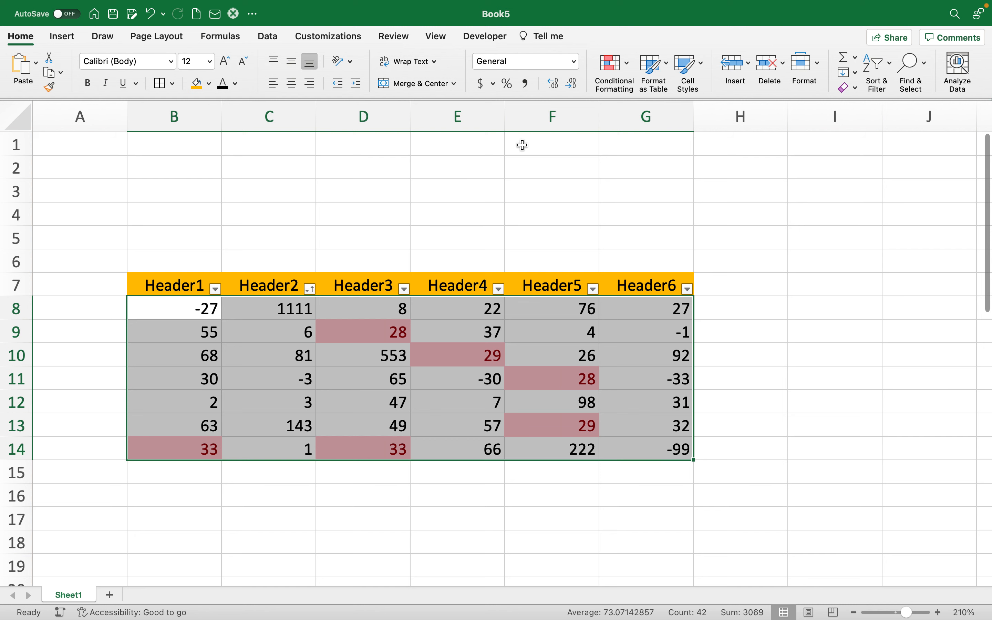
click(624, 67)
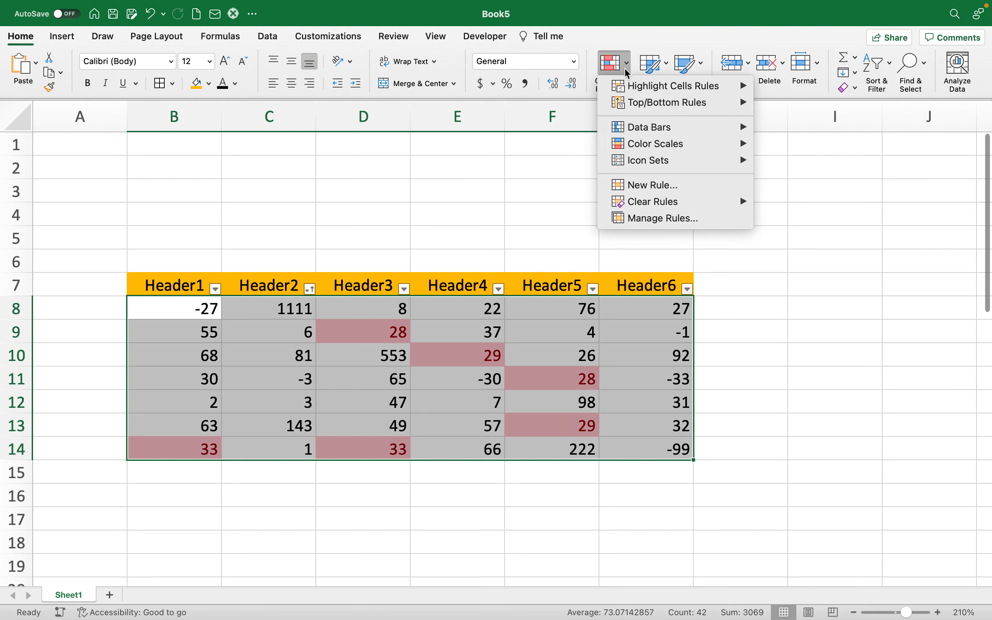
click(652, 218)
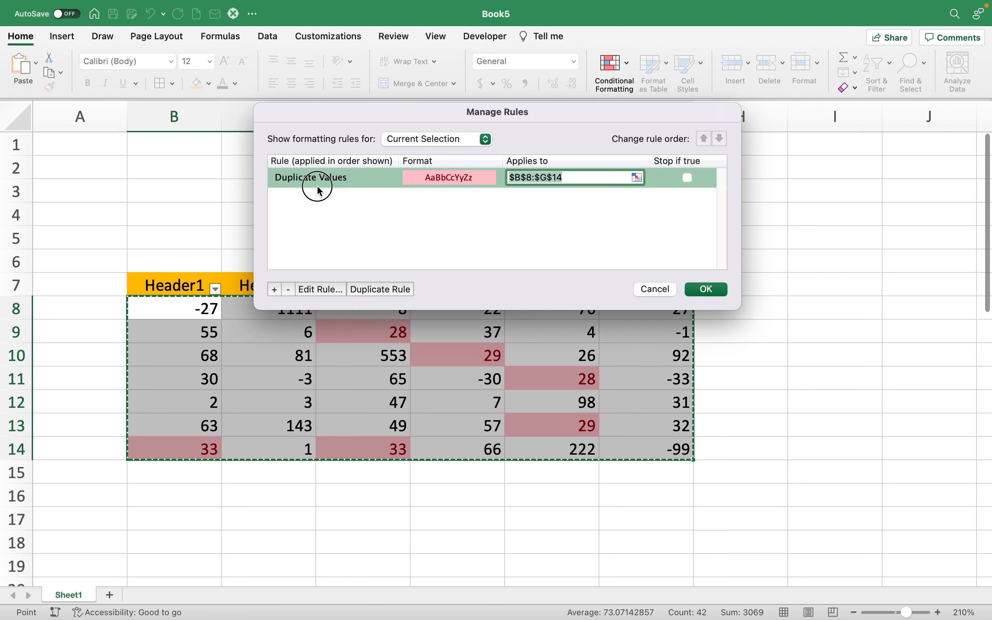
click(317, 290)
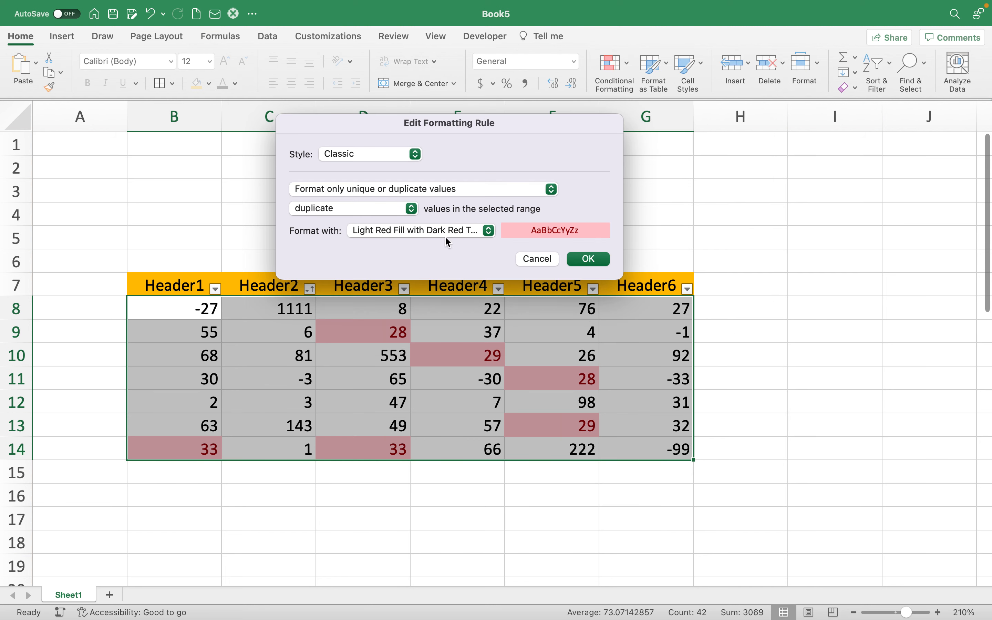
Try the presets Yellow Fill with Dark Yellow Text and Green Fill with Dark Green Text on the duplicate rule
click(400, 232)
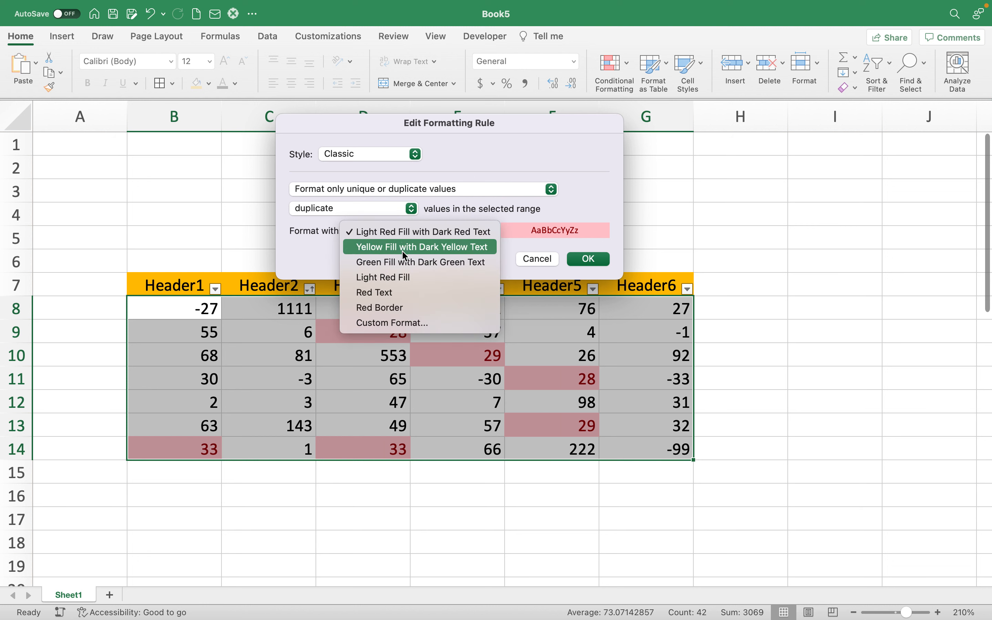
click(390, 246)
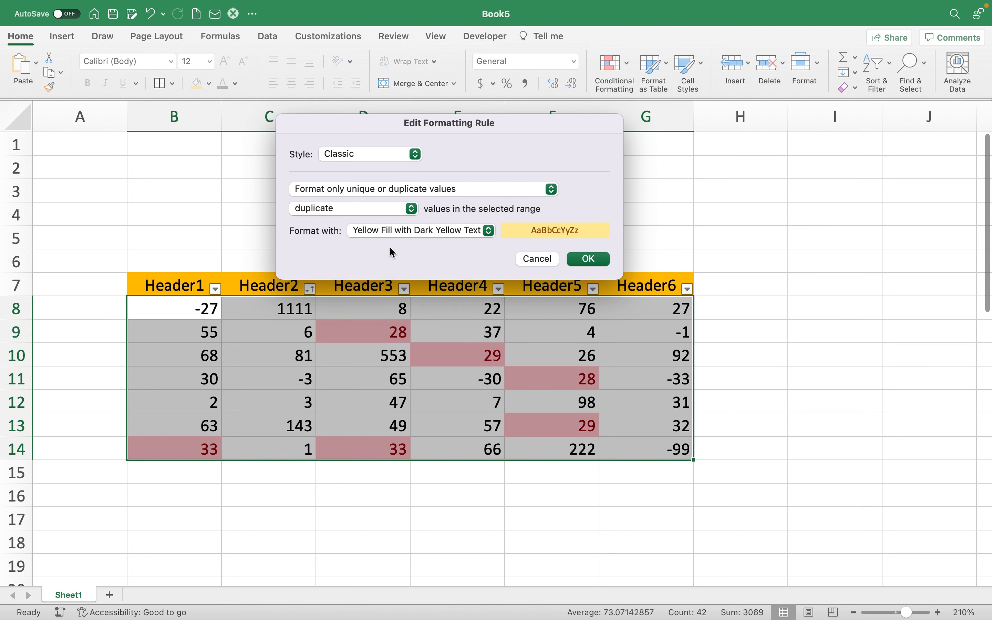
click(390, 230)
click(388, 245)
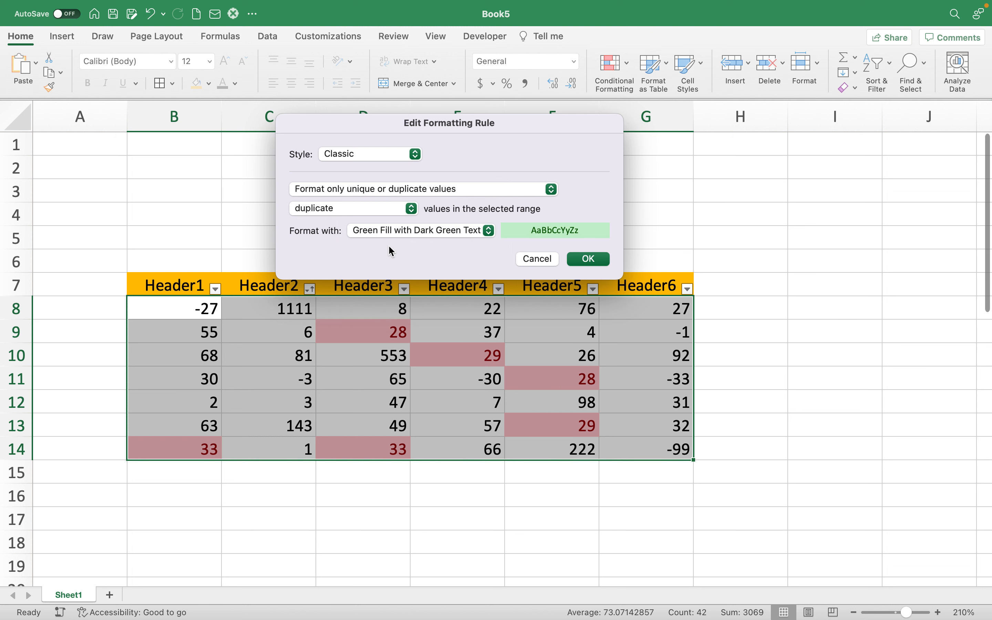
Switch the duplicate rule to a custom format with a standard yellow background fill
click(388, 233)
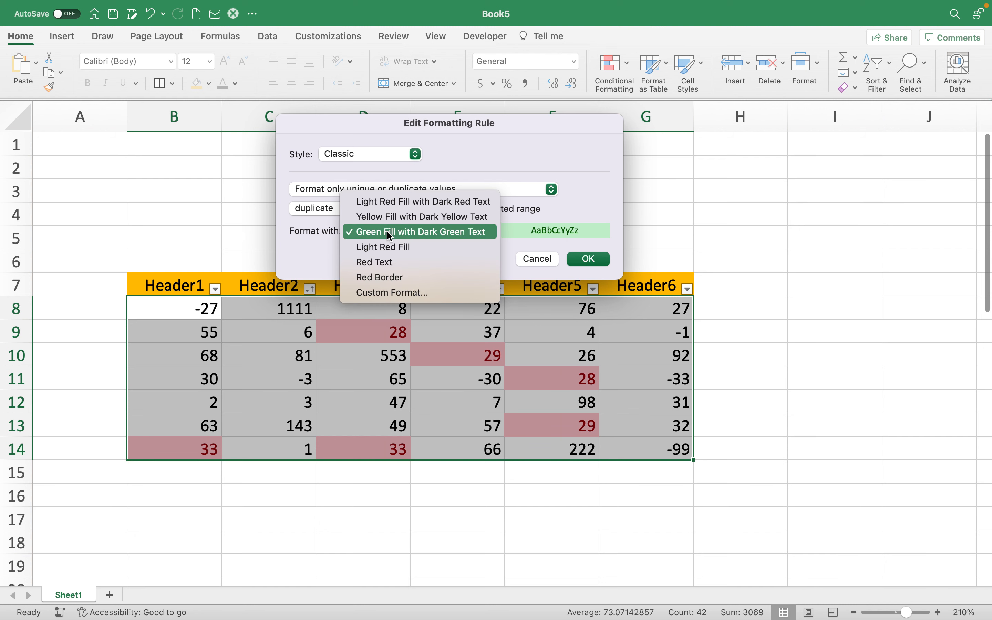
click(392, 292)
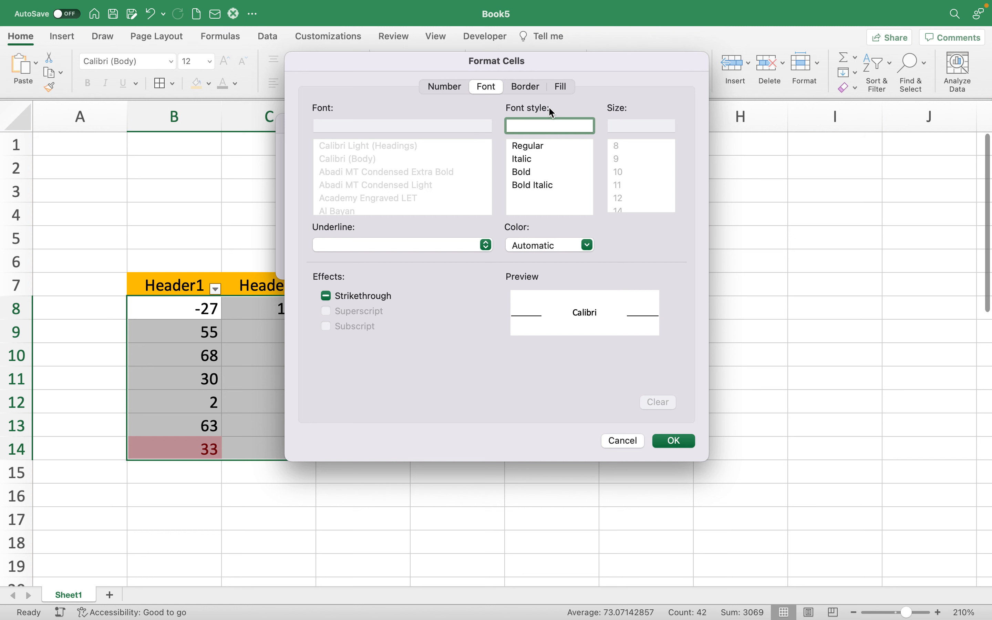
click(529, 86)
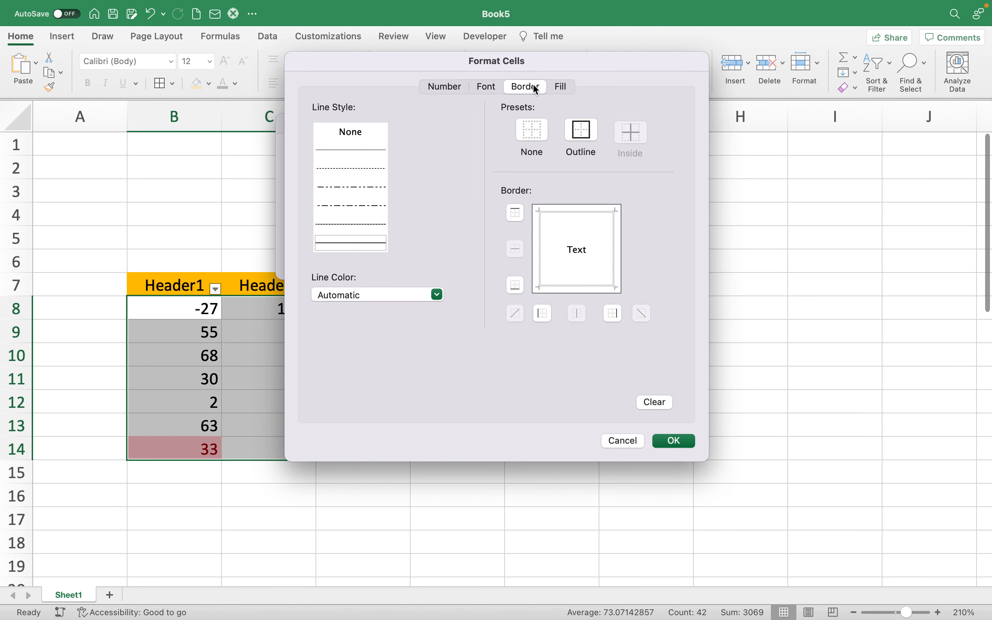
click(562, 88)
click(561, 140)
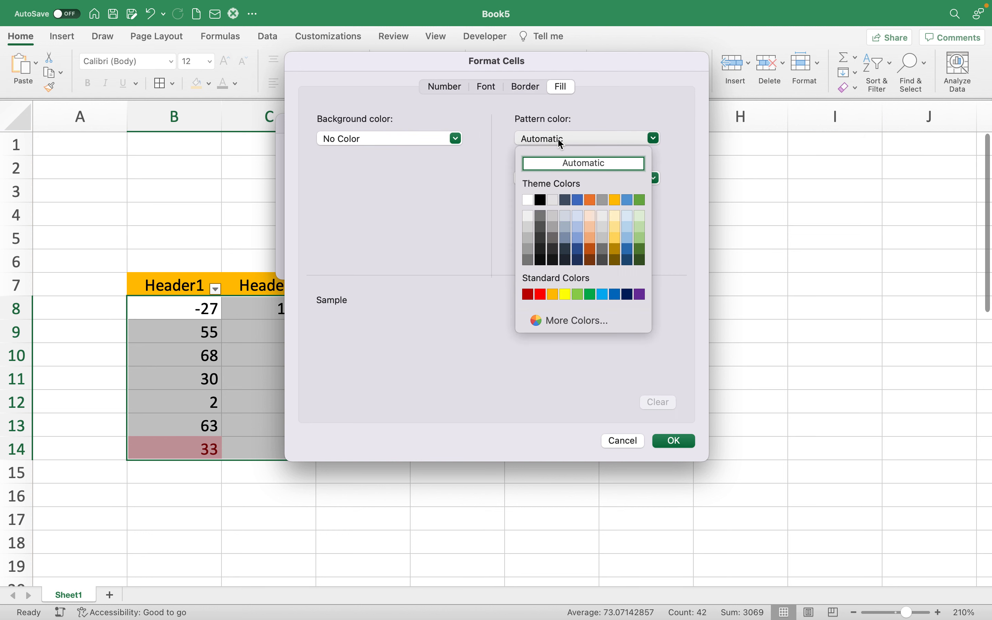
click(390, 138)
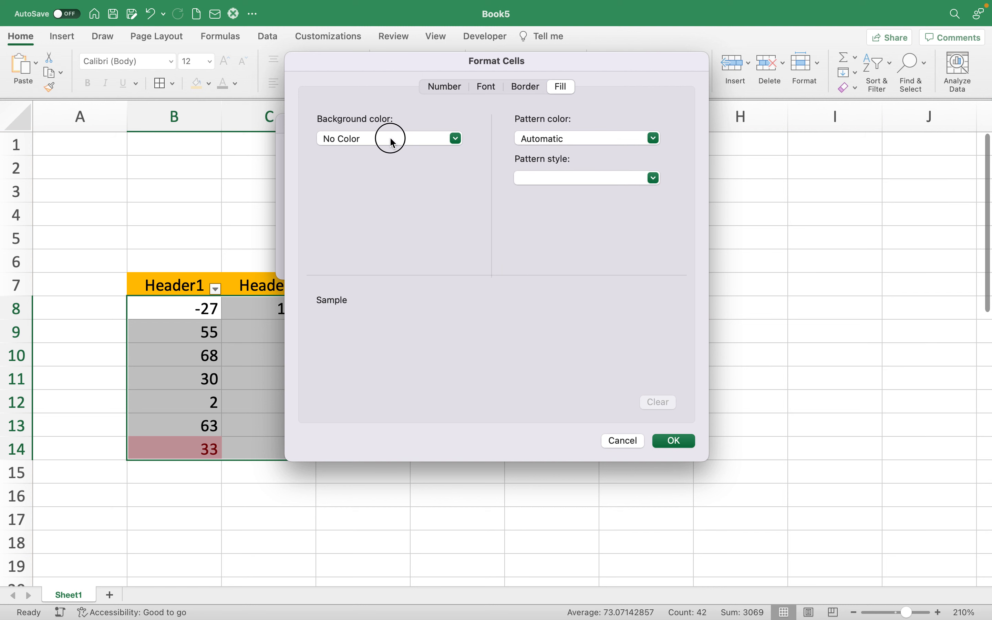
click(367, 295)
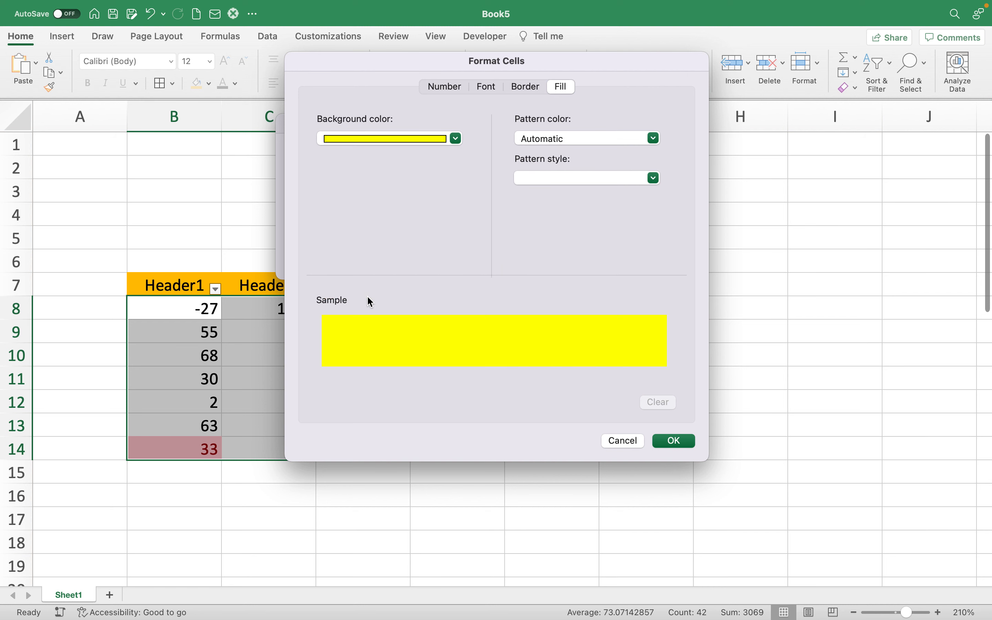
Set the custom format's font color to standard green and apply the edited duplicate rule to the table
click(485, 87)
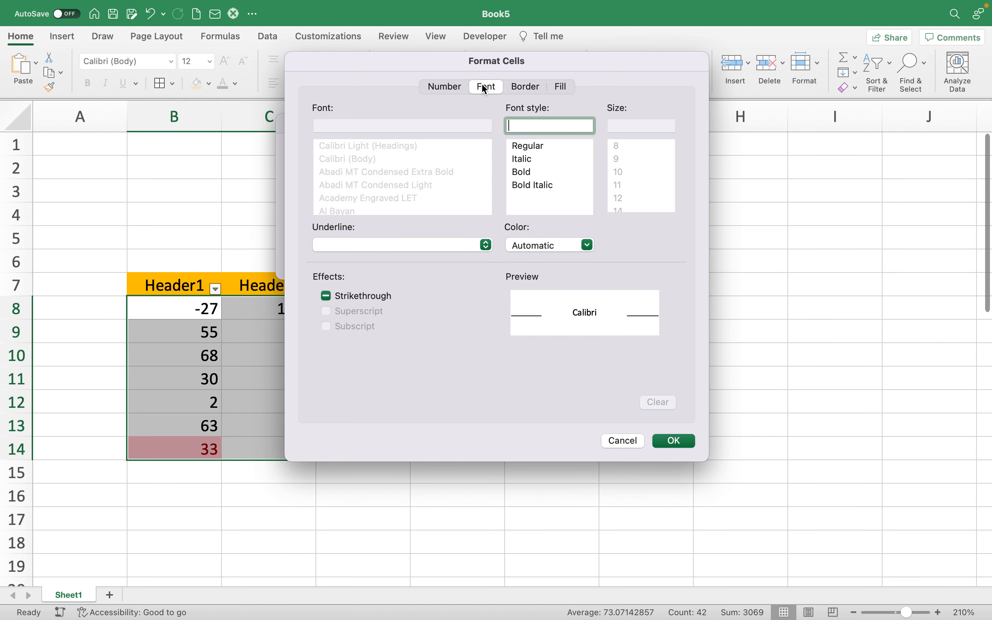
click(547, 245)
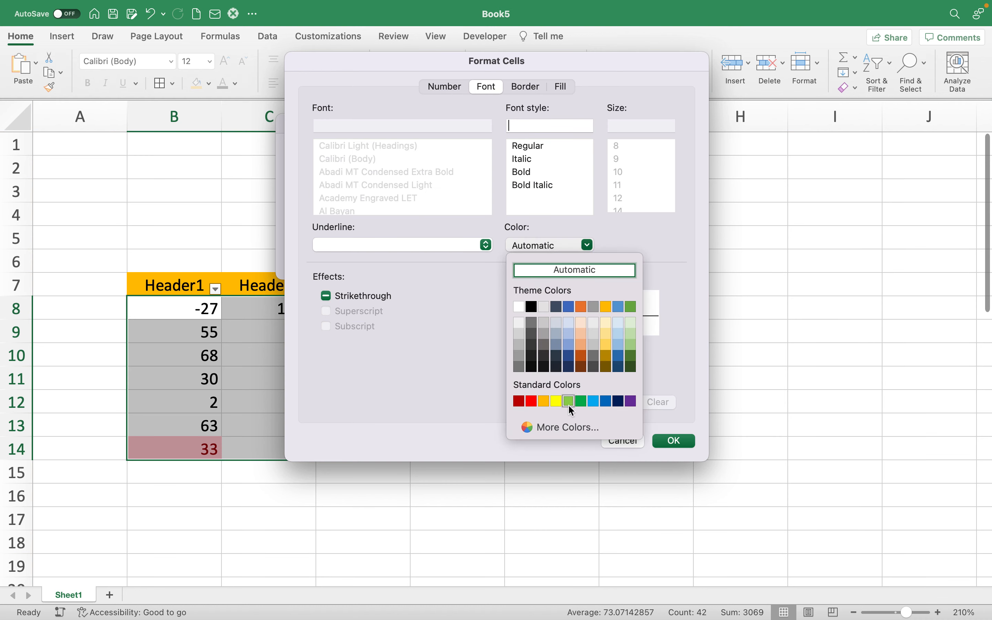
click(576, 400)
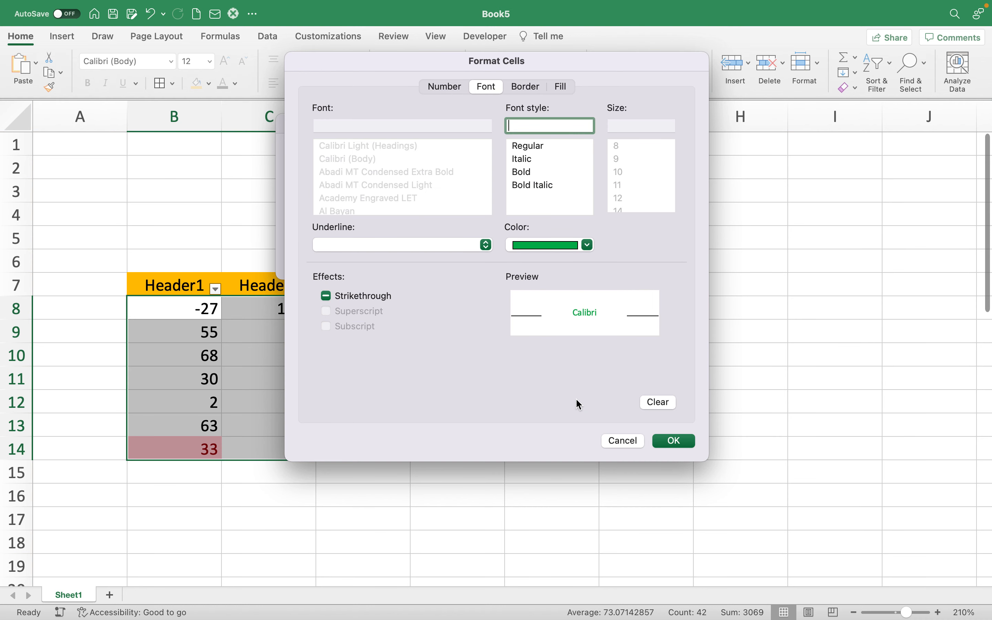
click(669, 441)
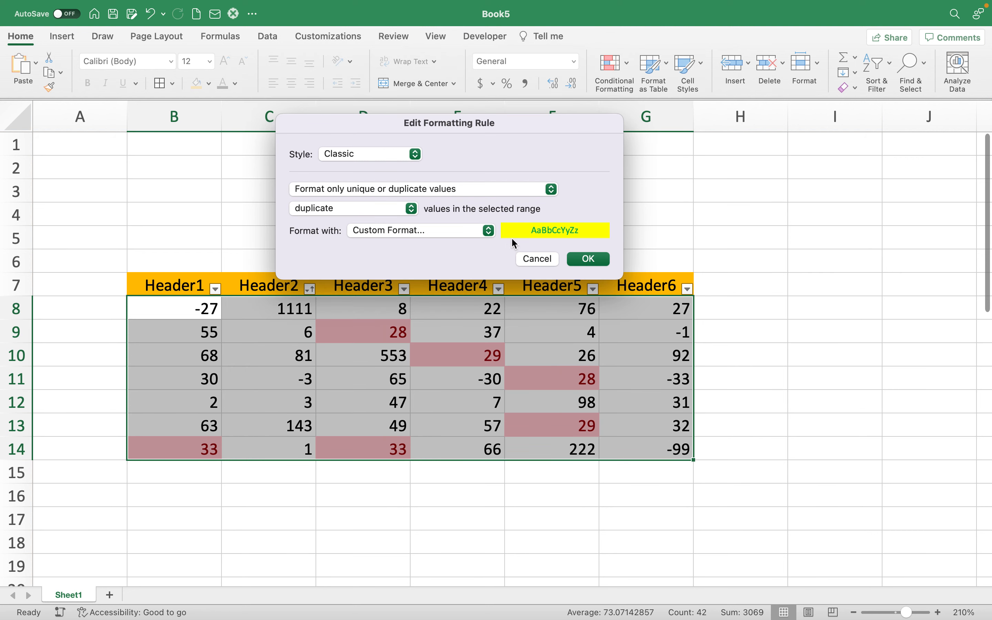
click(593, 264)
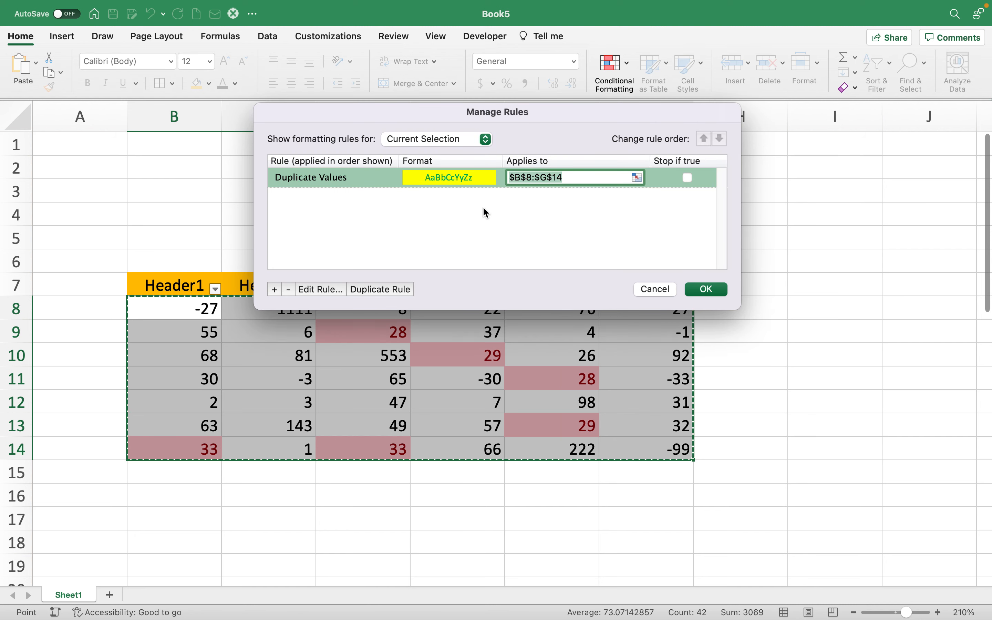
click(705, 290)
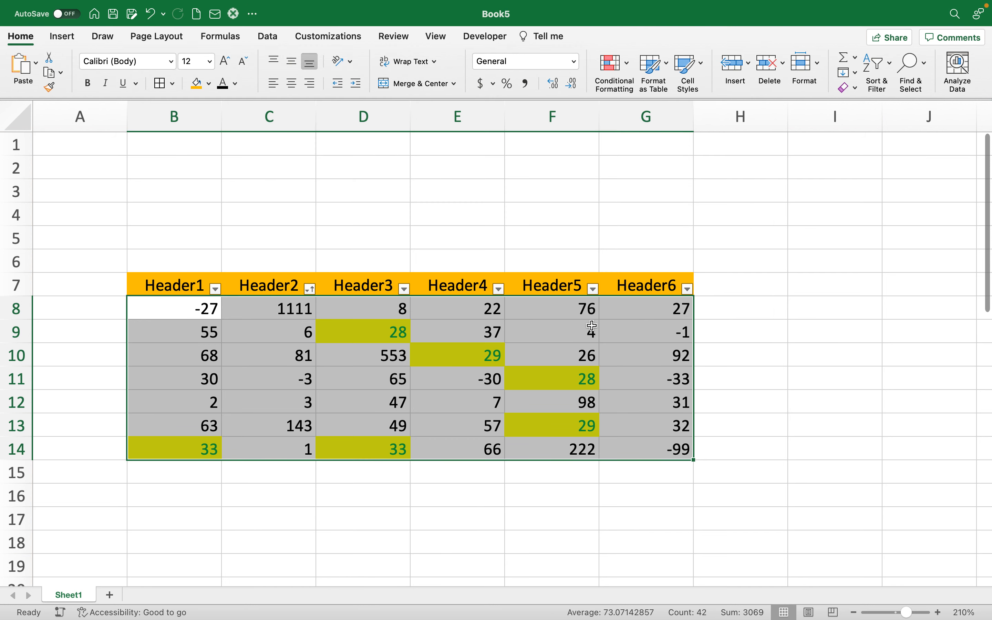
click(542, 331)
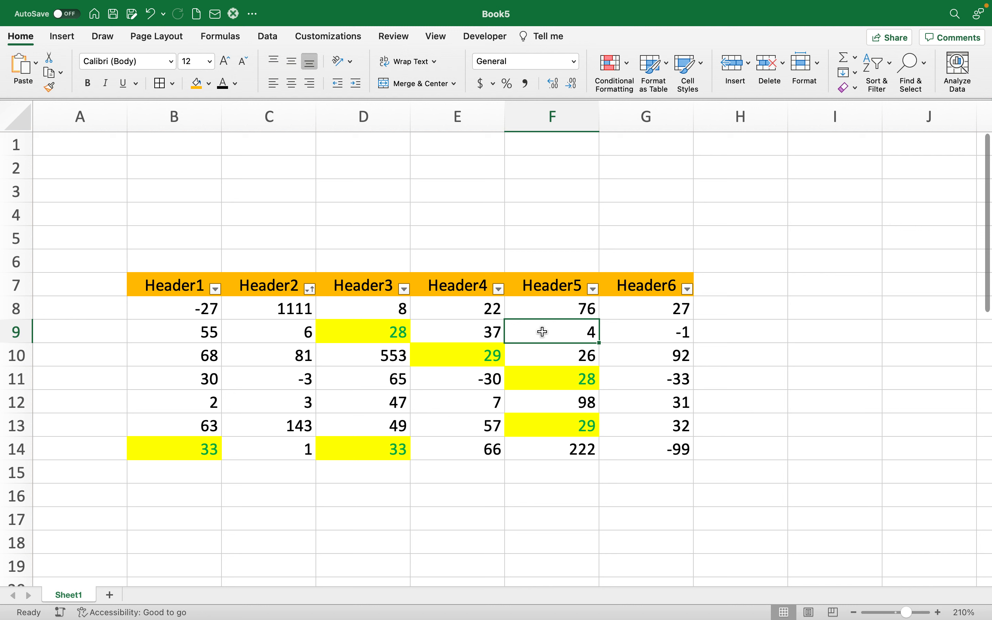
Replace the values in B8 and C8 with the duplicate symbol &
click(181, 312)
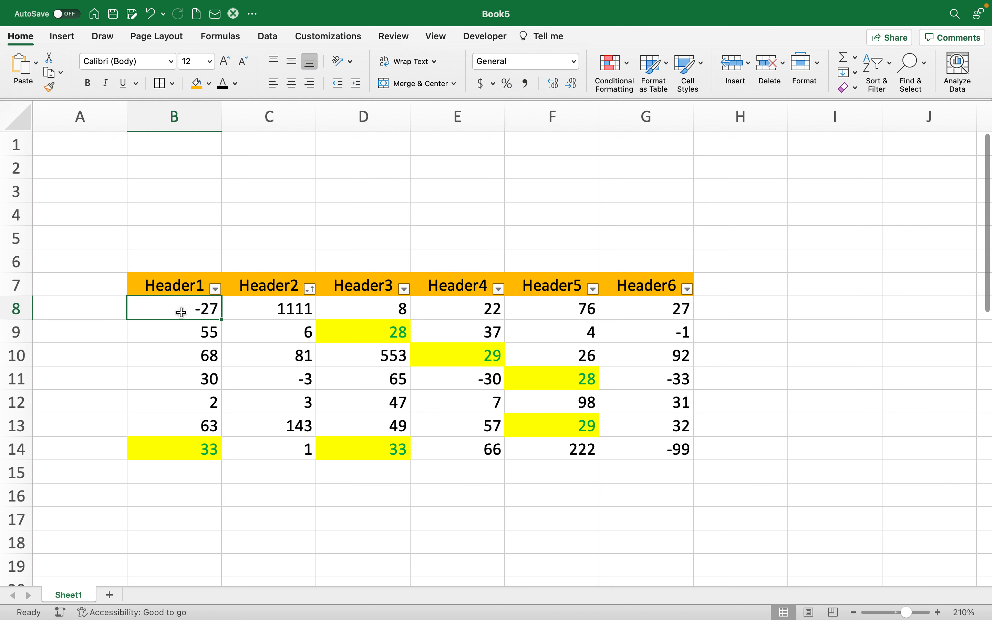
text(&)
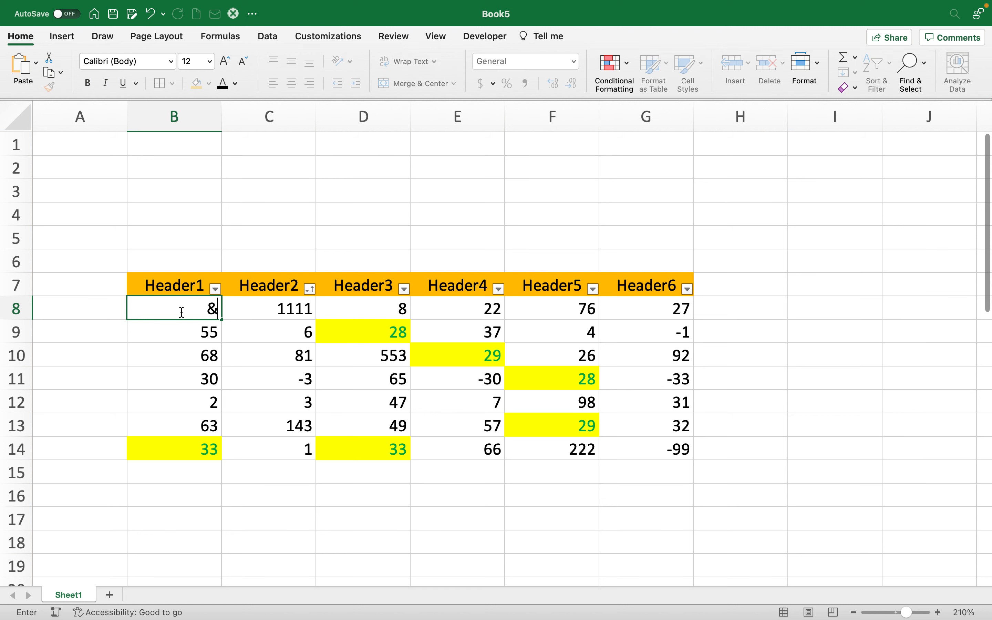
key(Tab)
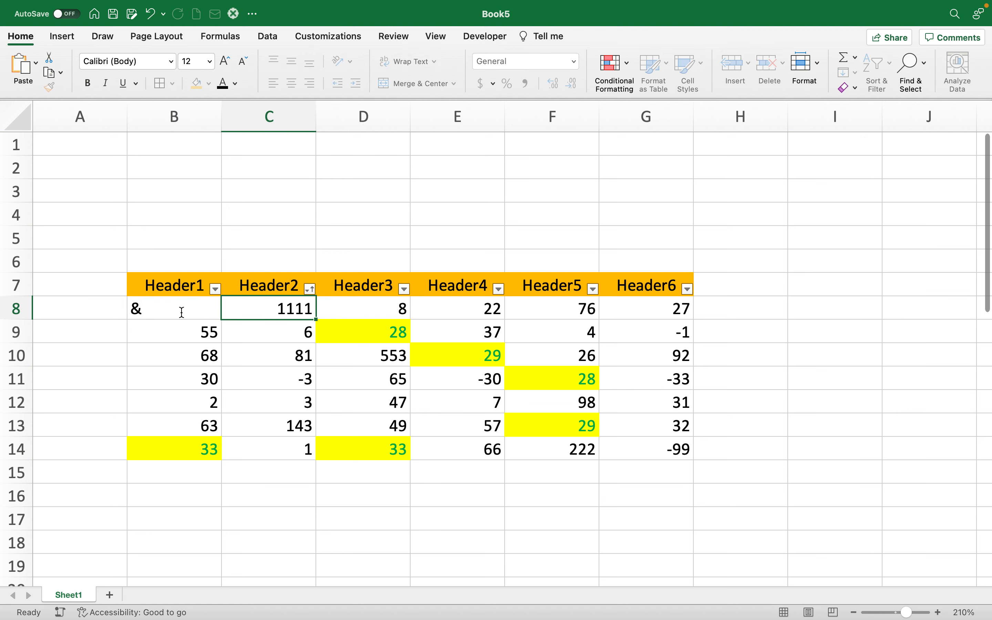
text(&)
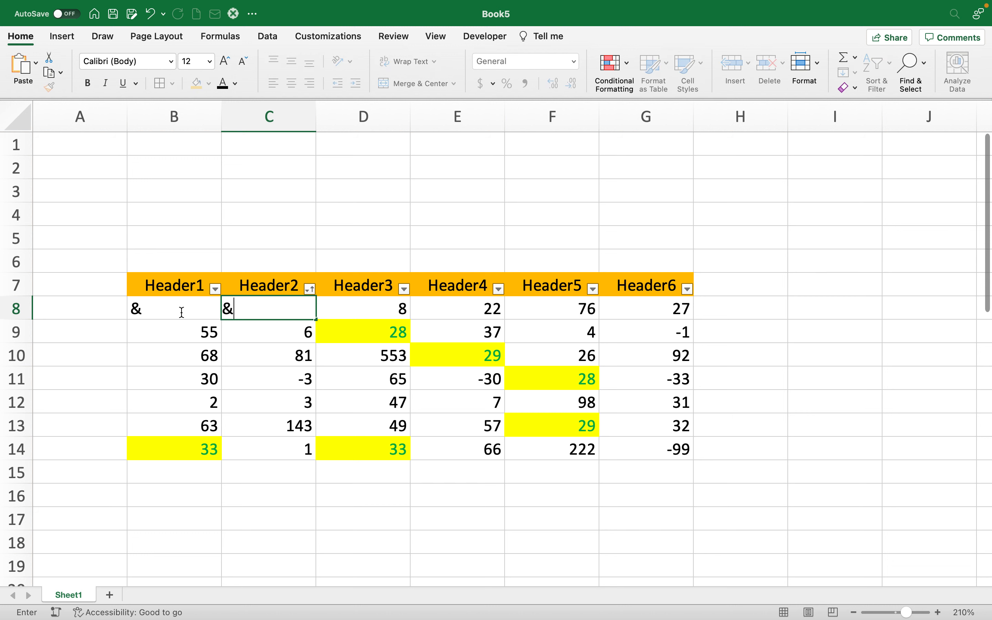
key(Tab)
Replace the first two values under Header6, G8 and G9, with a period each
key(Tab)
key(Tab)
key(Tab)
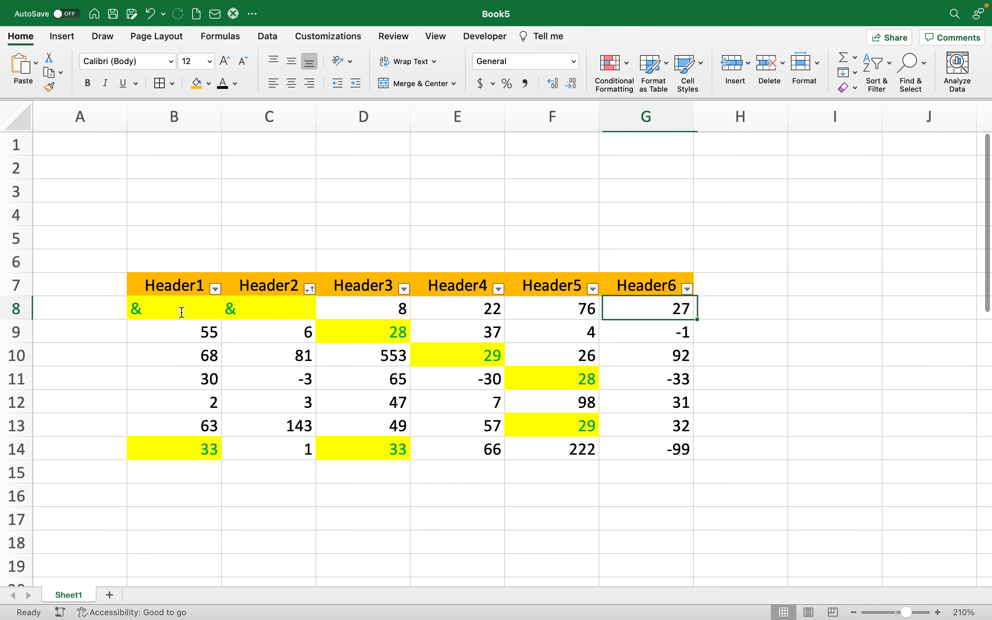
text(.)
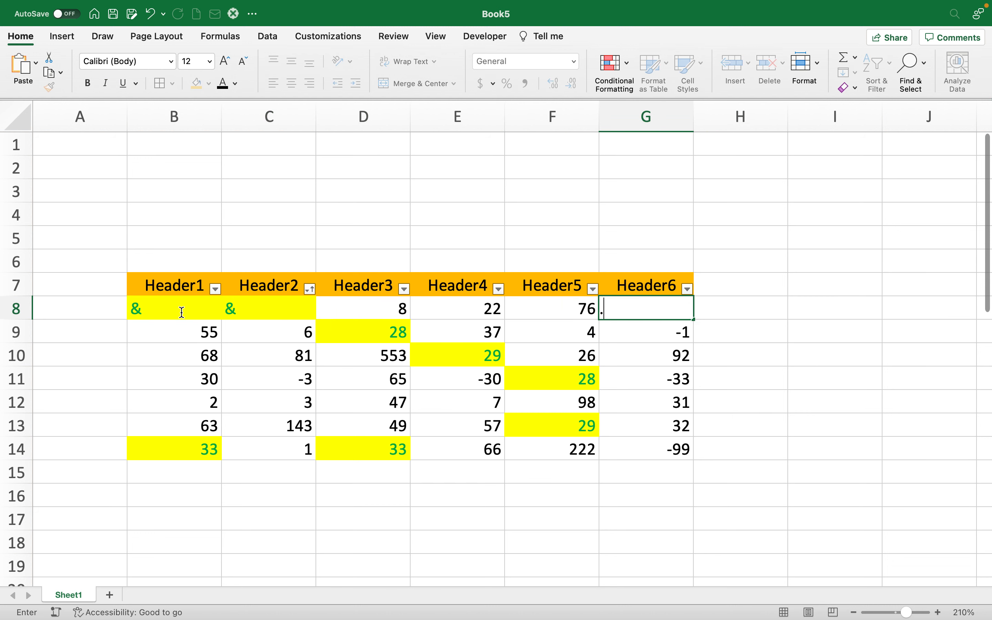
key(Return)
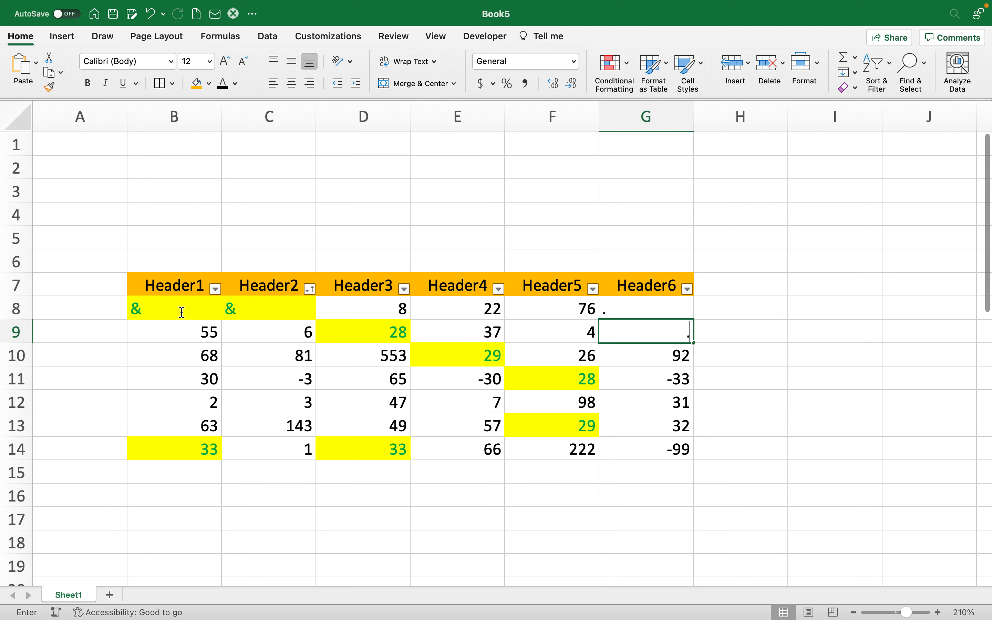
text(.)
key(Return)
Enter the text "word" in both B10 and B11 under Header1
key(Left)
key(Left)
key(Left)
key(Left)
key(Left)
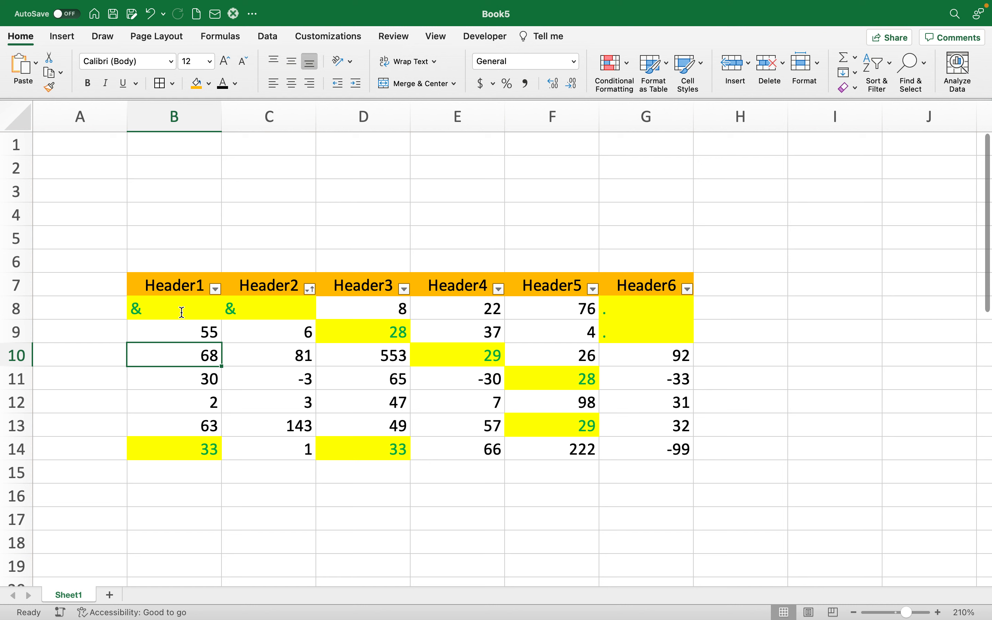
text(word)
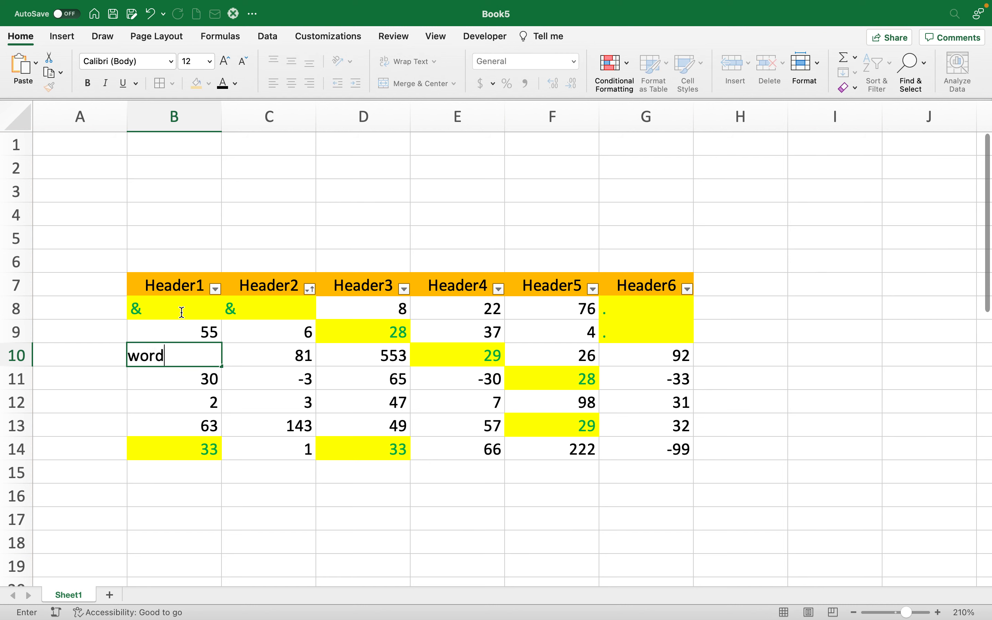
key(Return)
text(word)
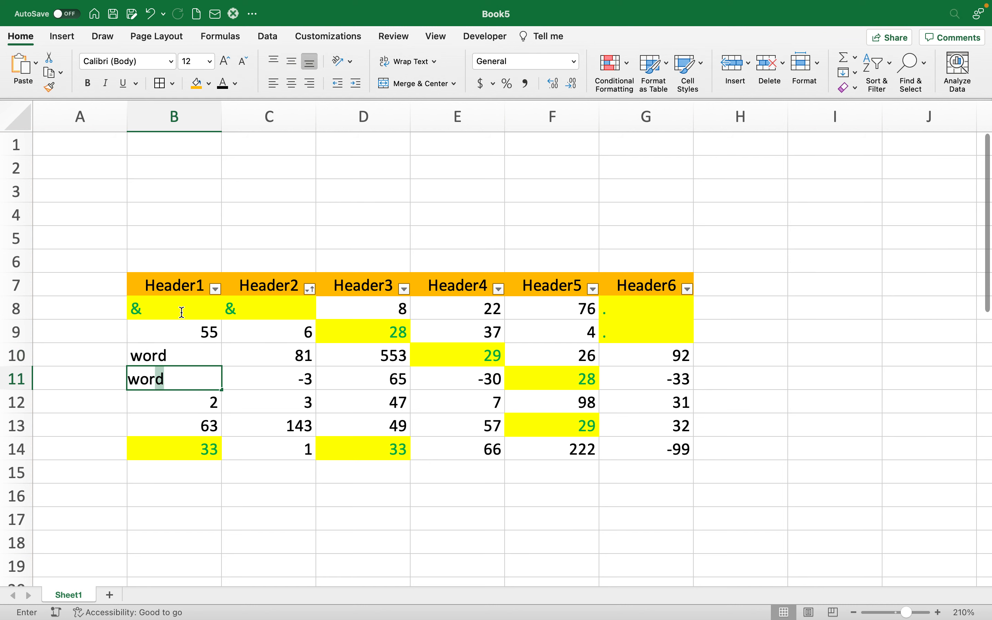
key(Return)
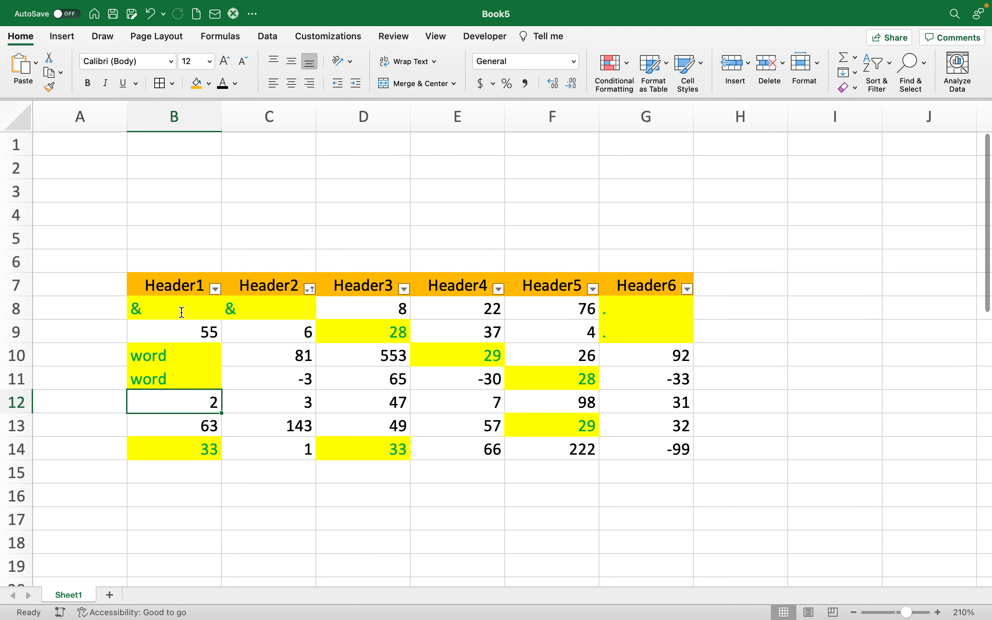
click(761, 455)
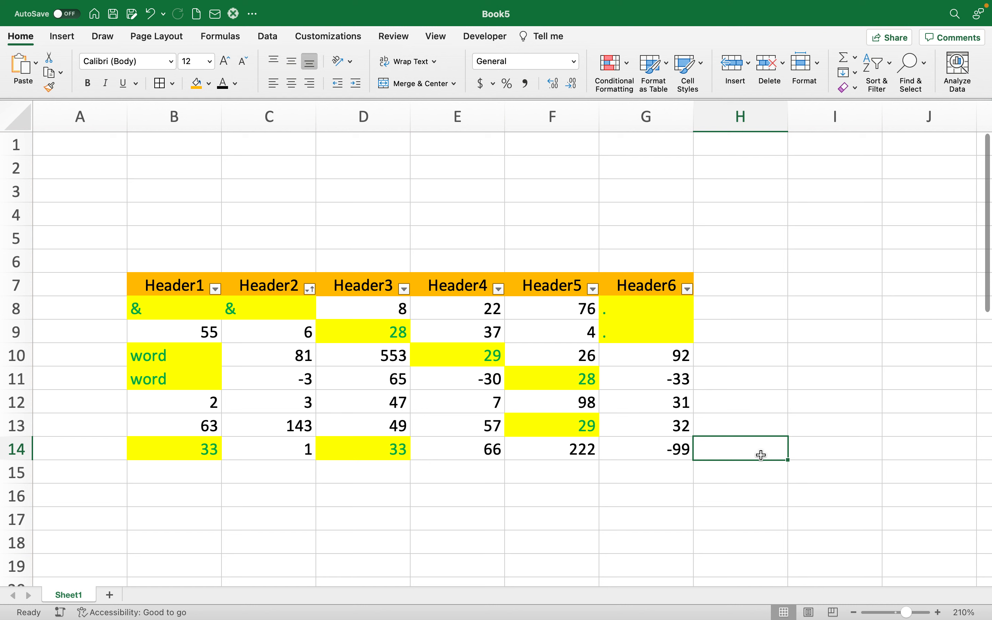
Delete the Duplicate Values conditional formatting rule from B8:G14, apply the change and deselect the table
click(157, 303)
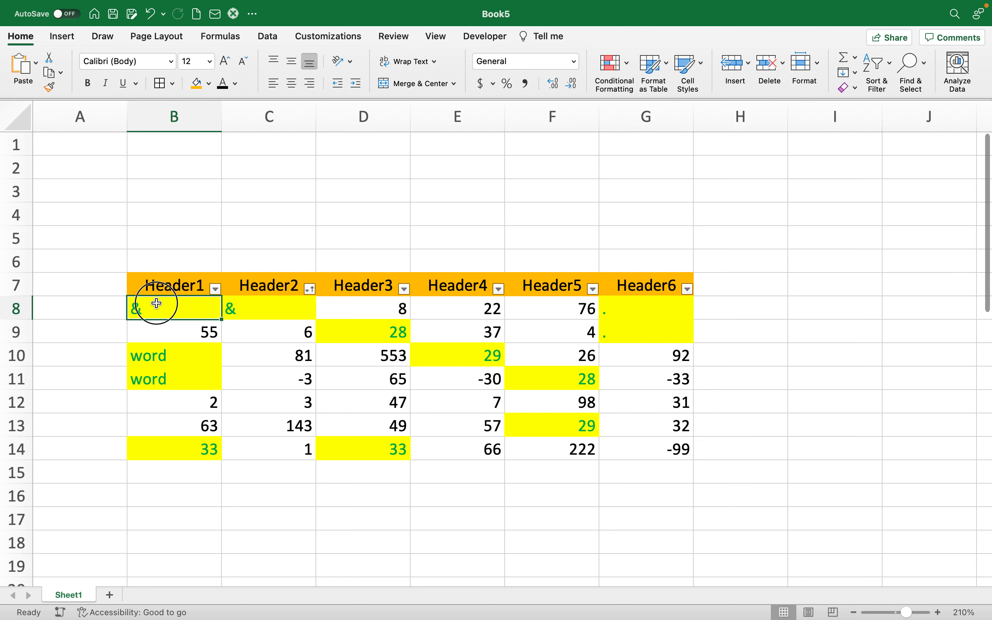
mouse_move(156, 304)
mouse_down()
mouse_move(657, 421)
mouse_move(666, 453)
mouse_up()
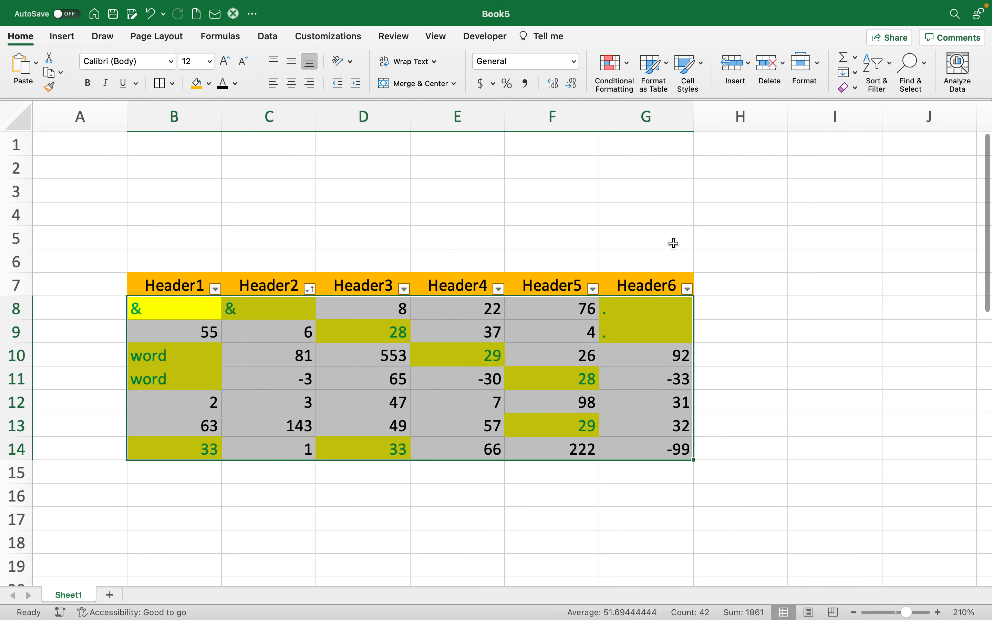
click(627, 69)
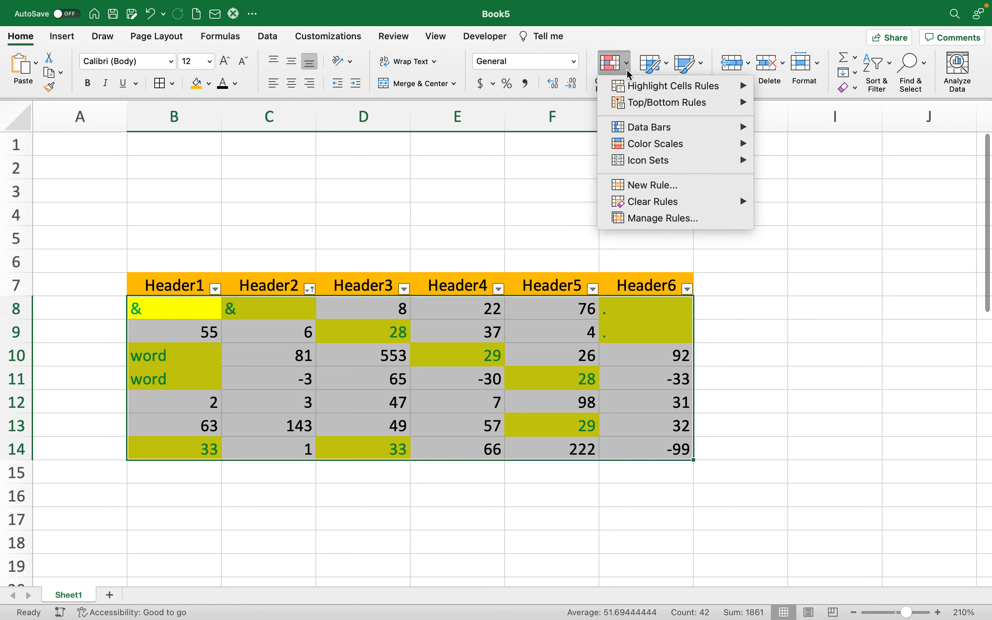
click(641, 221)
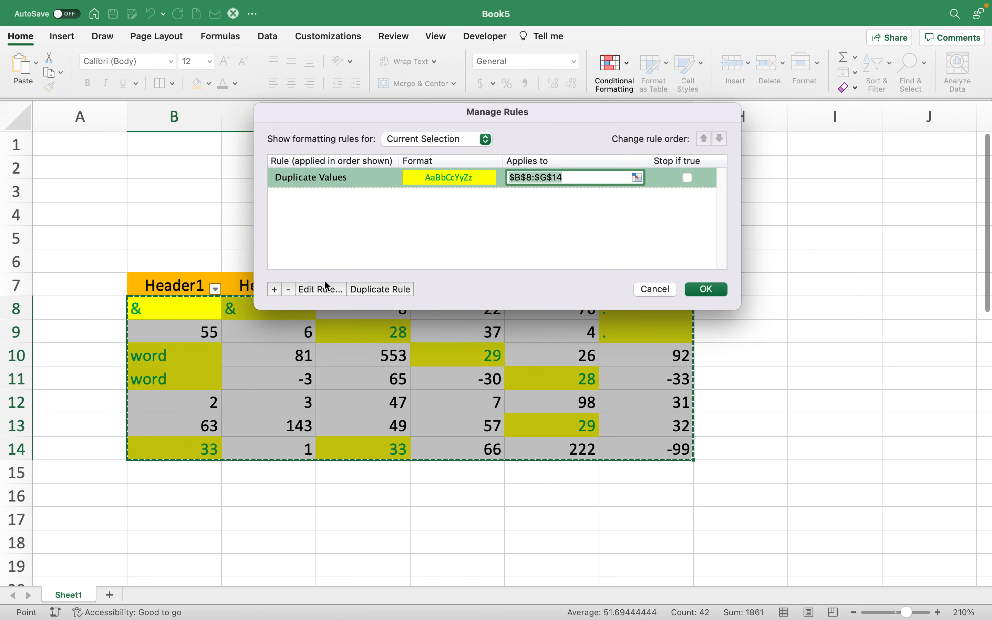
click(288, 290)
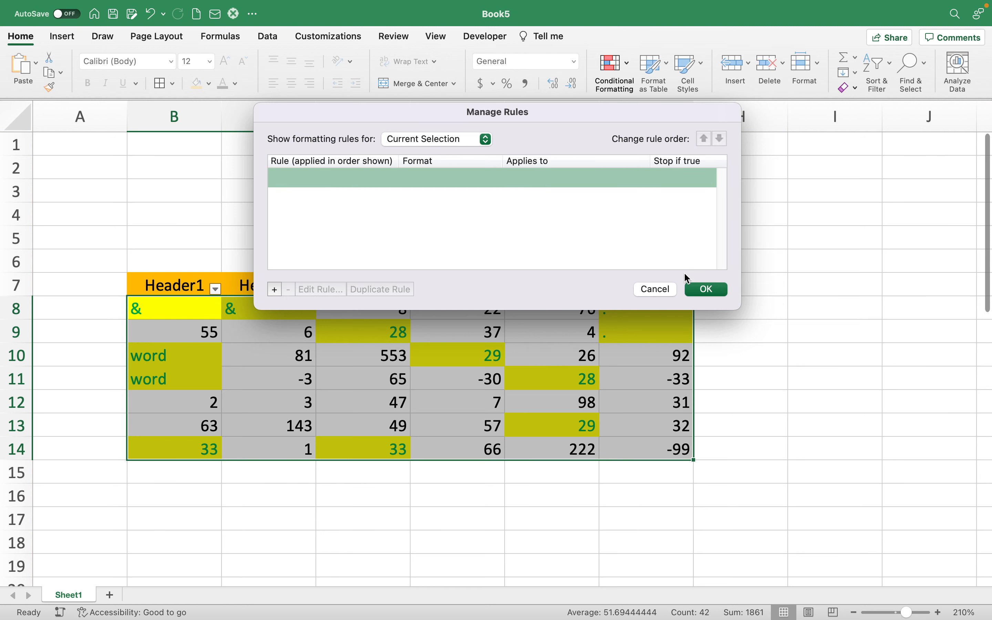
click(703, 289)
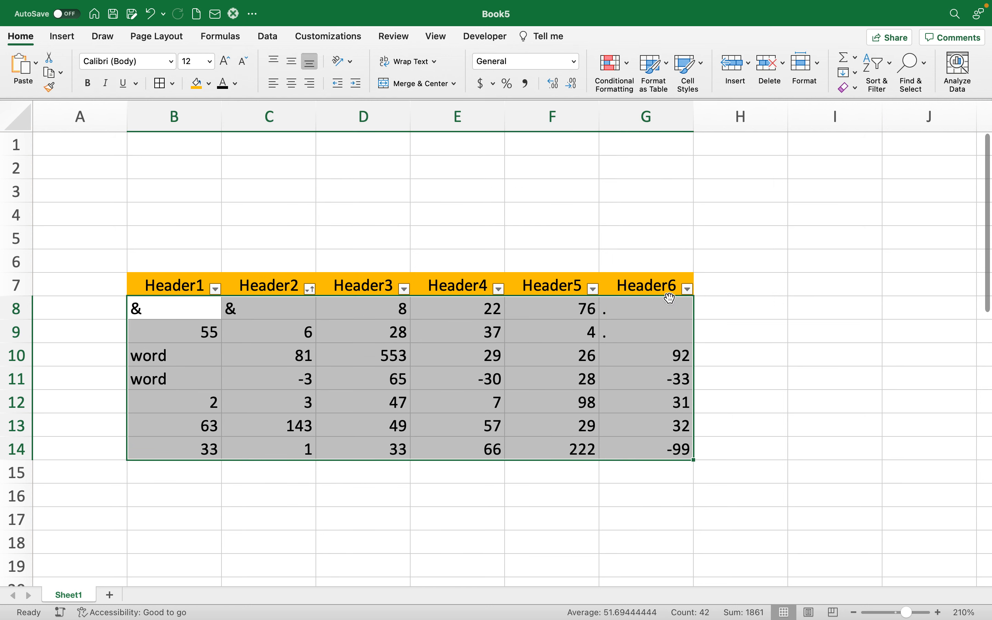
drag(158, 311, 195, 427)
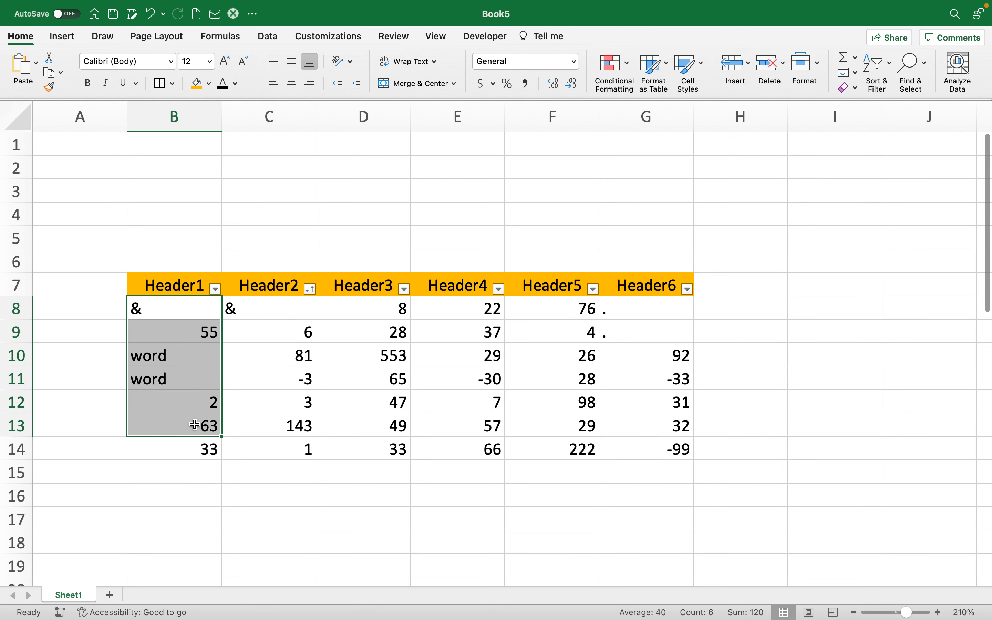
click(196, 497)
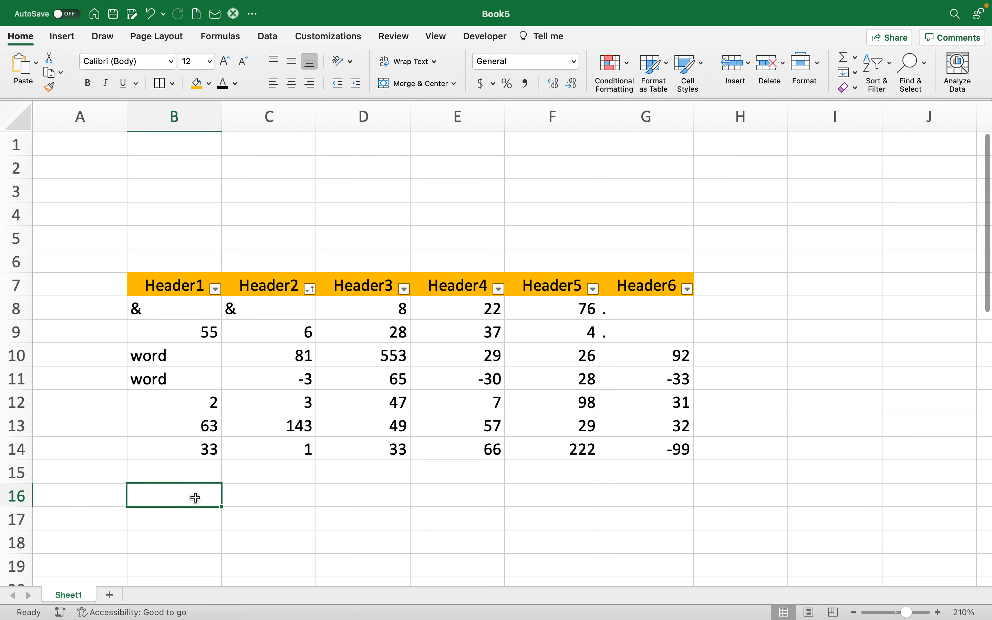